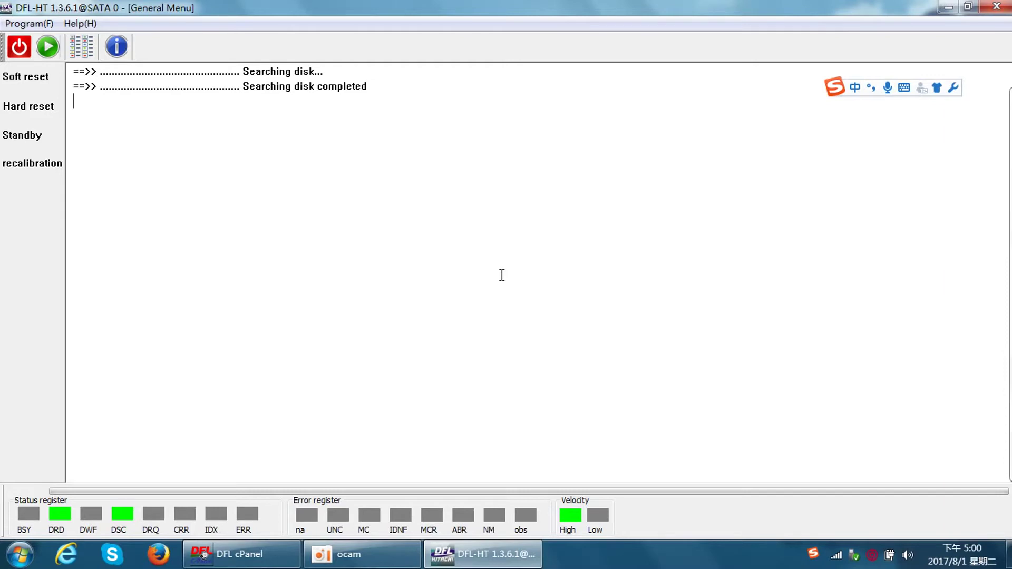
- Select the HITACHI IBM ARM main family and get the connected drive's basic details
{"action": "left_click", "coordinate": [47, 46]}
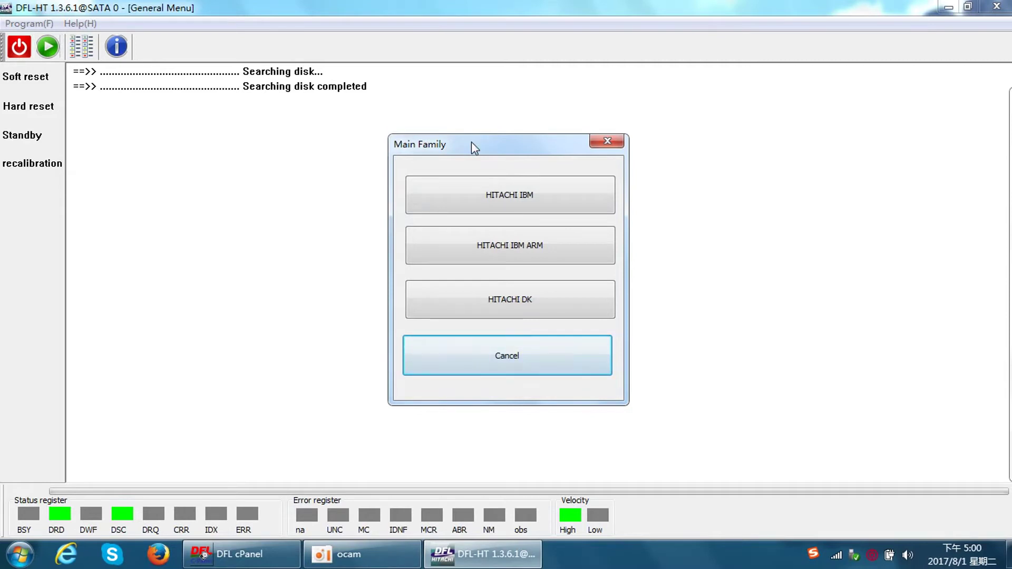
{"action": "left_click", "coordinate": [531, 259]}
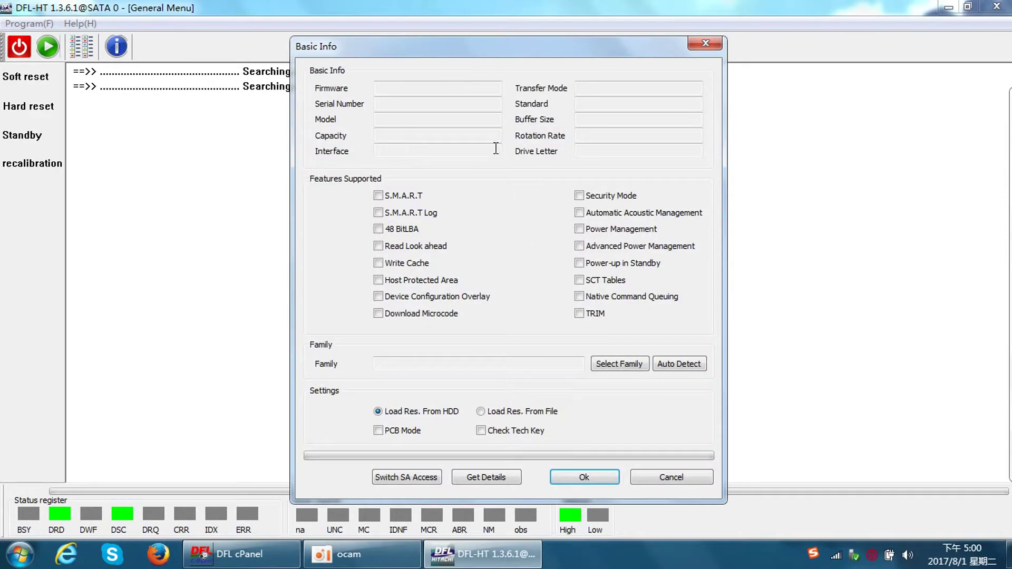
{"action": "left_click_drag", "start_coordinate": [414, 51], "coordinate": [413, 34]}
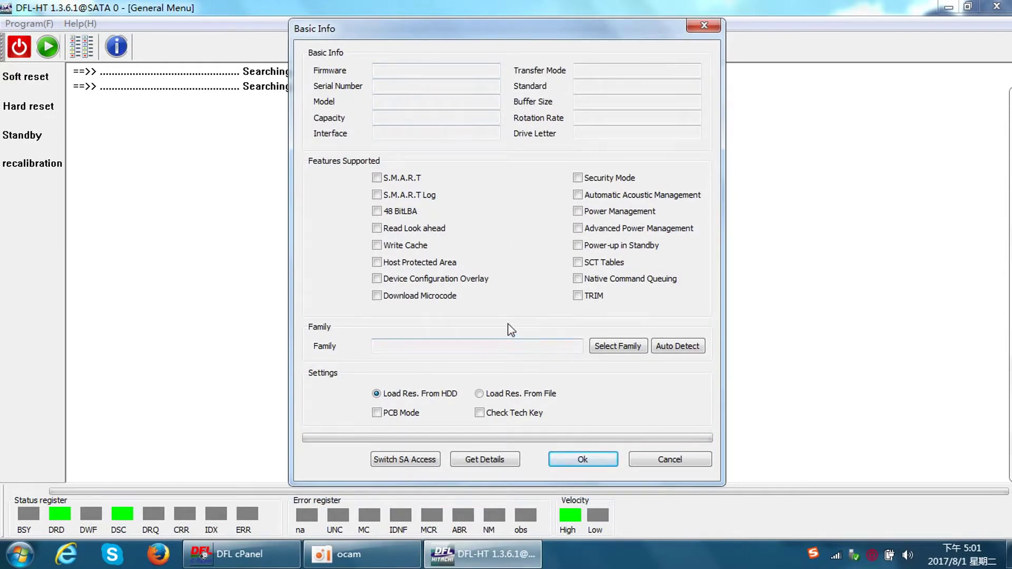
{"action": "left_click", "coordinate": [486, 459]}
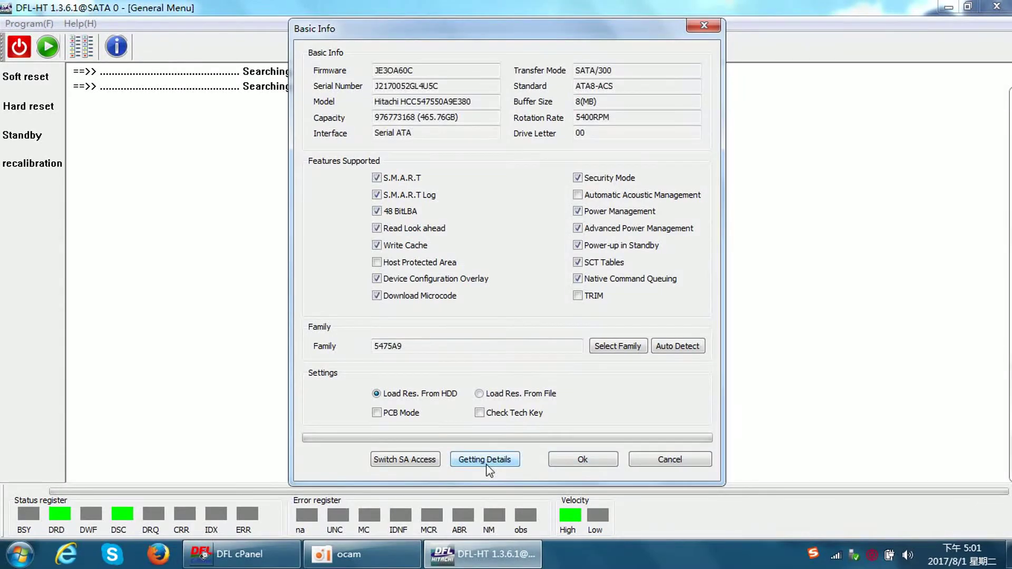
- Accept the detected 5475A9 family and continue with the existing, non-empty 5475A9 work directory
{"action": "left_click", "coordinate": [607, 459]}
{"action": "left_click", "coordinate": [639, 385]}
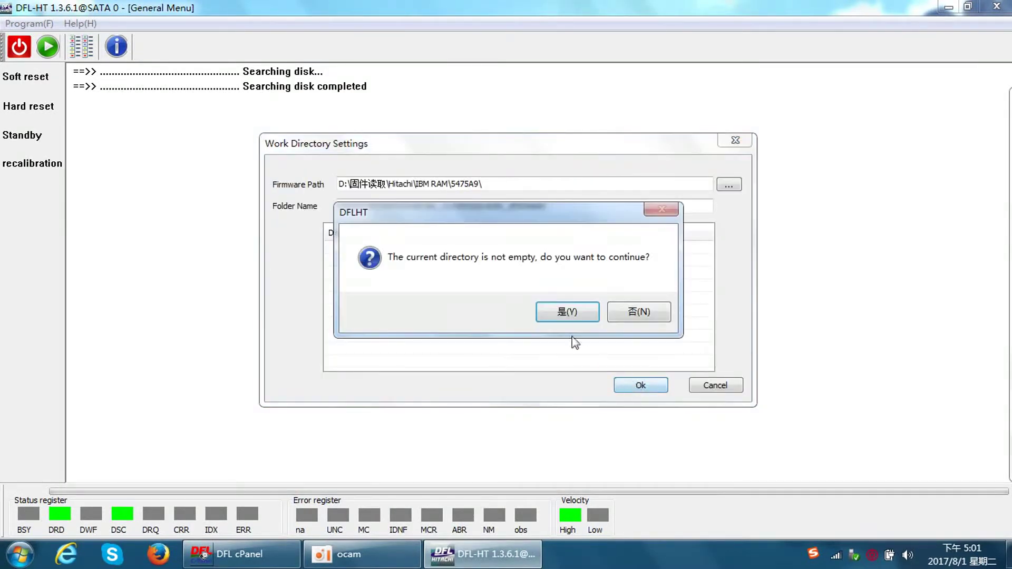
{"action": "left_click", "coordinate": [574, 312]}
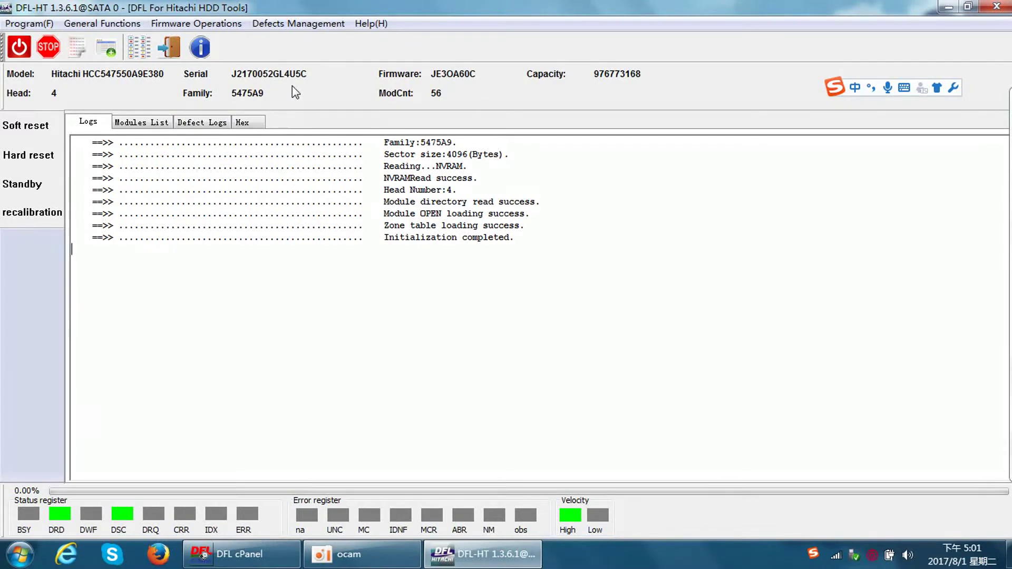
- Configure a logical scan of the drive over its full LBA range with the Write scan type and start it
{"action": "left_click", "coordinate": [275, 226]}
{"action": "left_click", "coordinate": [143, 48]}
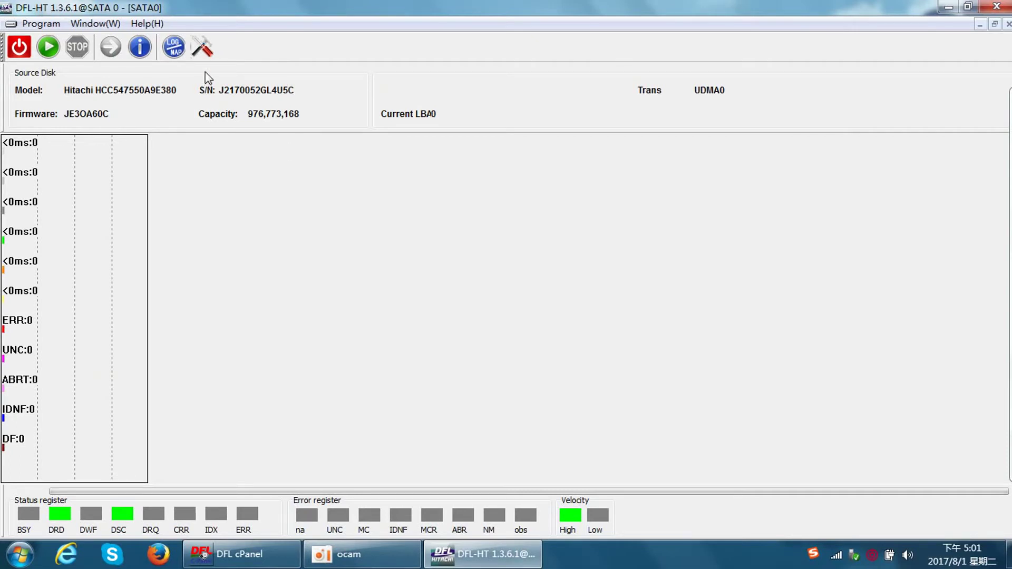
{"action": "left_click", "coordinate": [201, 49]}
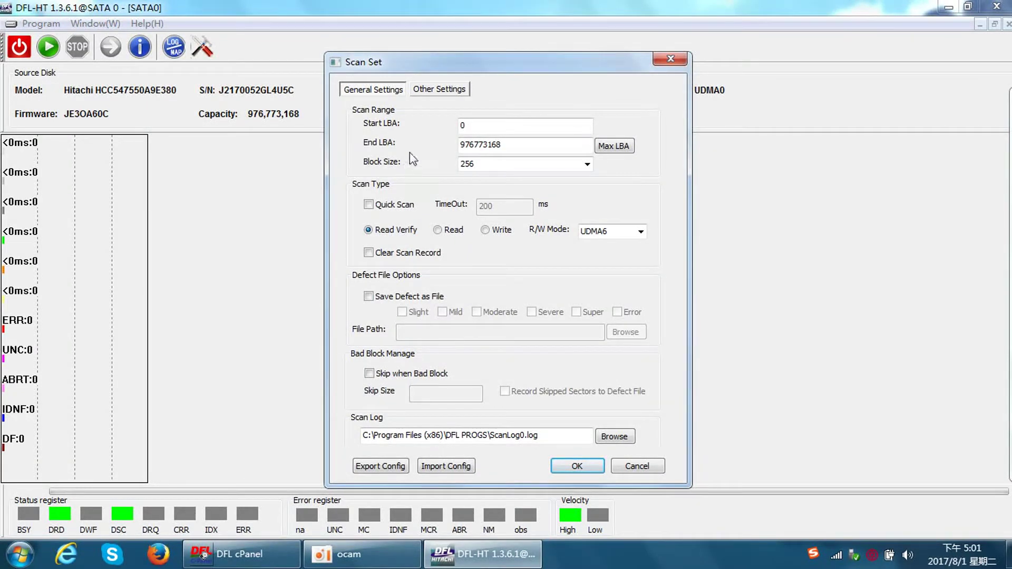
{"action": "left_click_drag", "start_coordinate": [383, 67], "coordinate": [369, 67]}
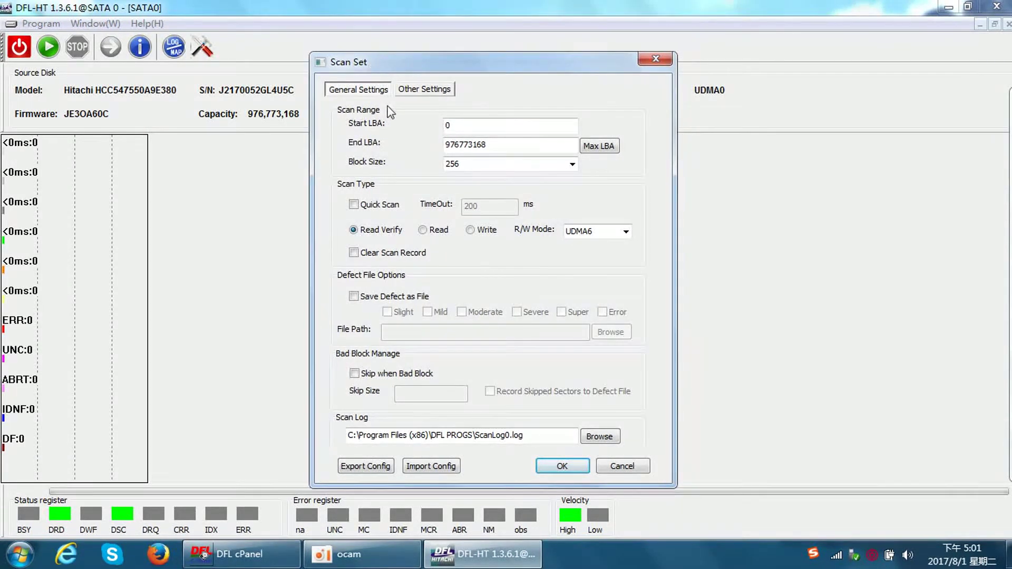
{"action": "left_click", "coordinate": [472, 235]}
{"action": "left_click", "coordinate": [562, 466]}
{"action": "left_click", "coordinate": [480, 314]}
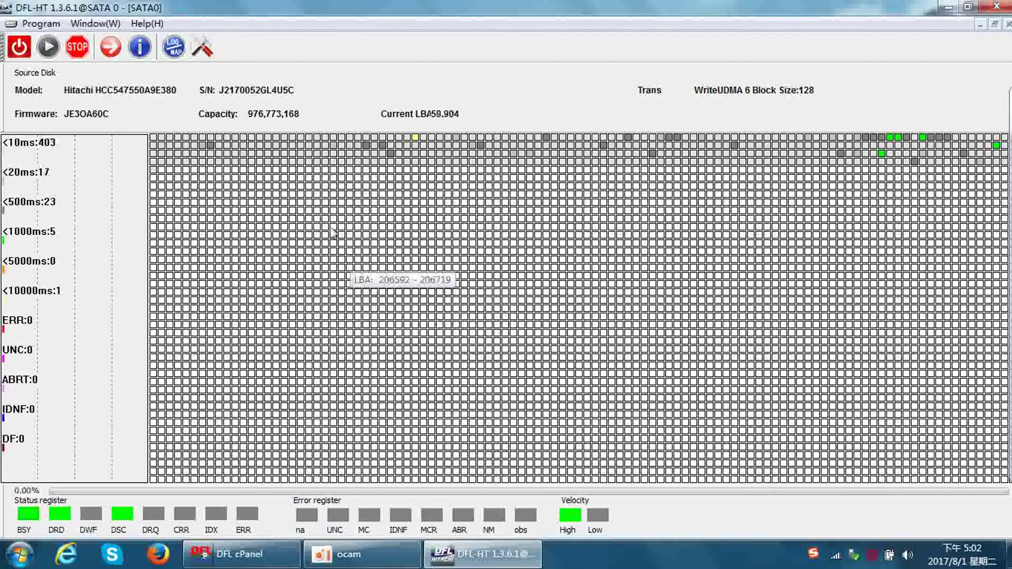
- Stop the running write scan and close the scan window to return to the drive's main log
{"action": "left_click", "coordinate": [80, 49]}
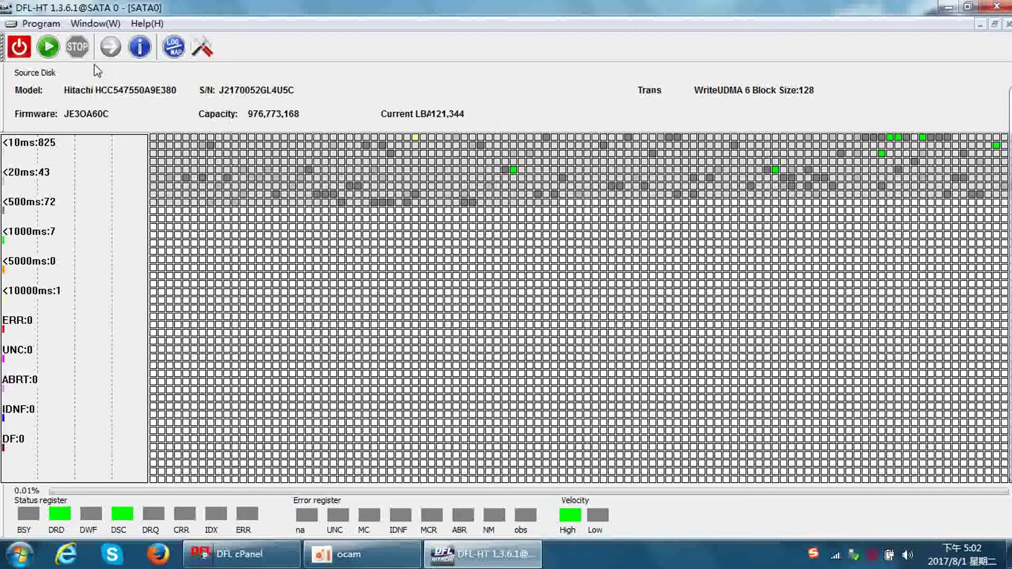
{"action": "left_click", "coordinate": [1008, 24]}
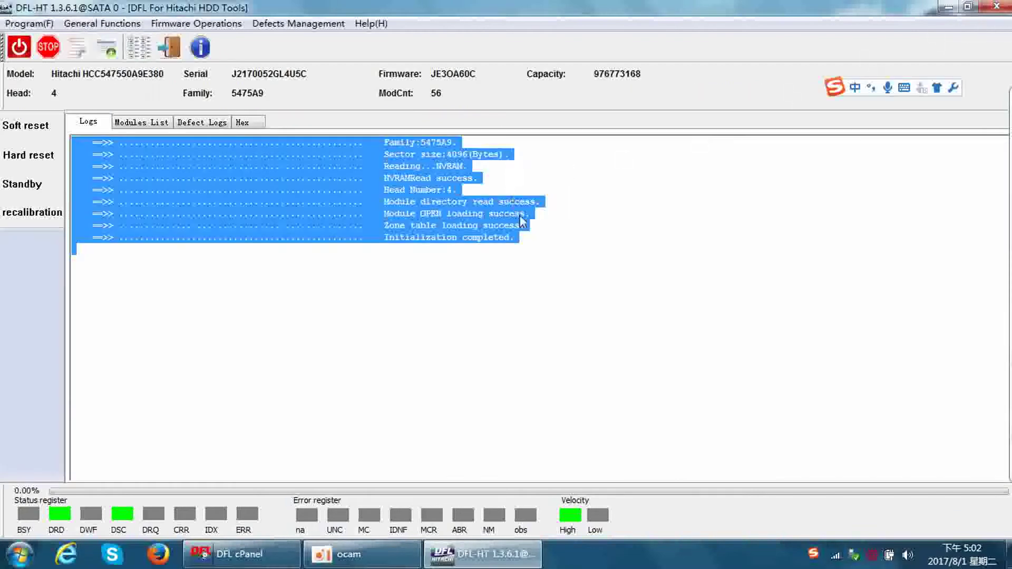
{"action": "left_click", "coordinate": [571, 226]}
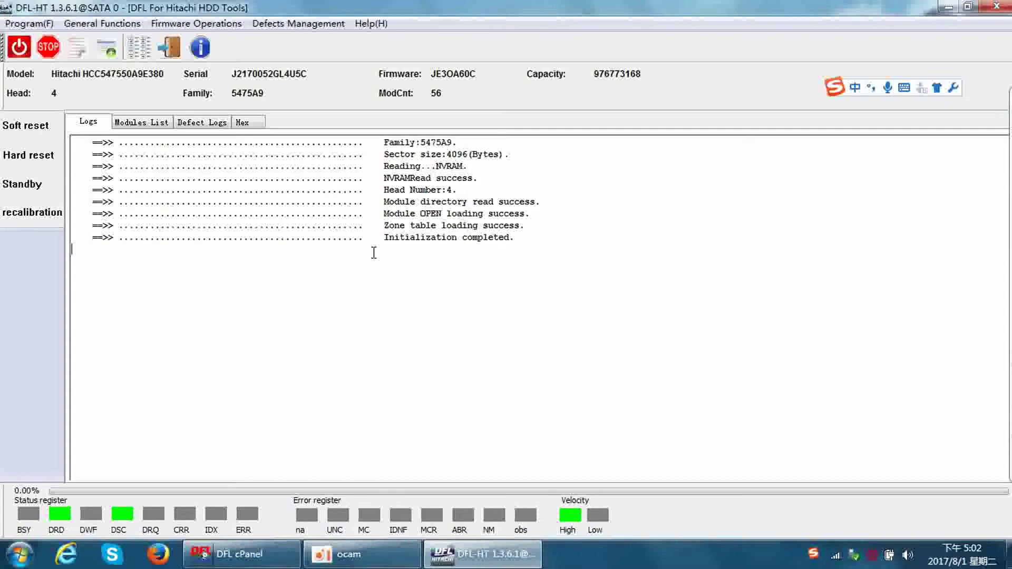
{"action": "left_click", "coordinate": [244, 202]}
- Start a Tech format from LBA 0 to 976773168 with step 50000 and max error 1, and stop it while it runs
{"action": "left_click", "coordinate": [102, 25]}
{"action": "mouse_move", "coordinate": [136, 59]}
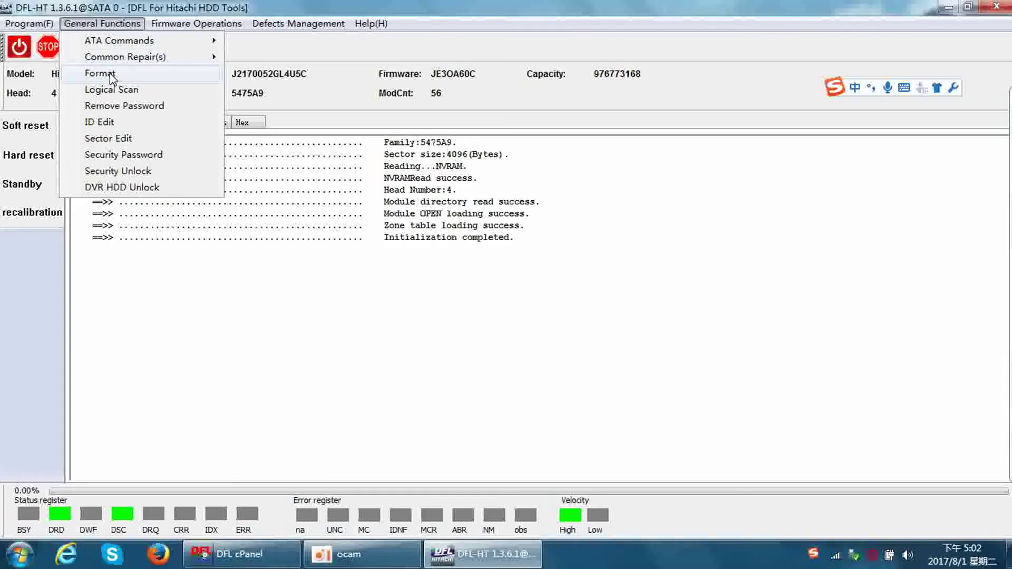
{"action": "left_click", "coordinate": [101, 73]}
{"action": "left_click_drag", "start_coordinate": [478, 199], "coordinate": [411, 204]}
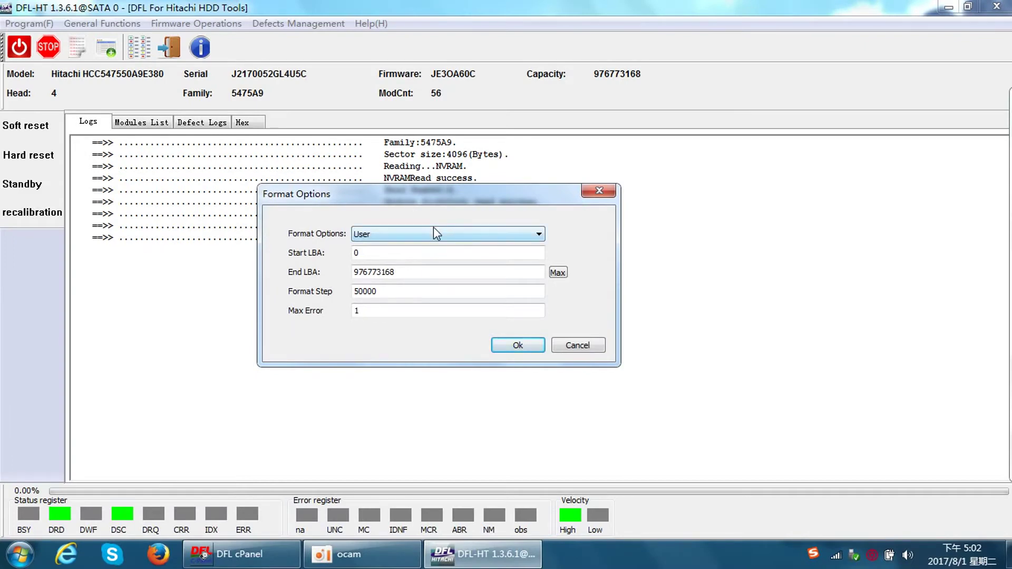
{"action": "left_click", "coordinate": [466, 235]}
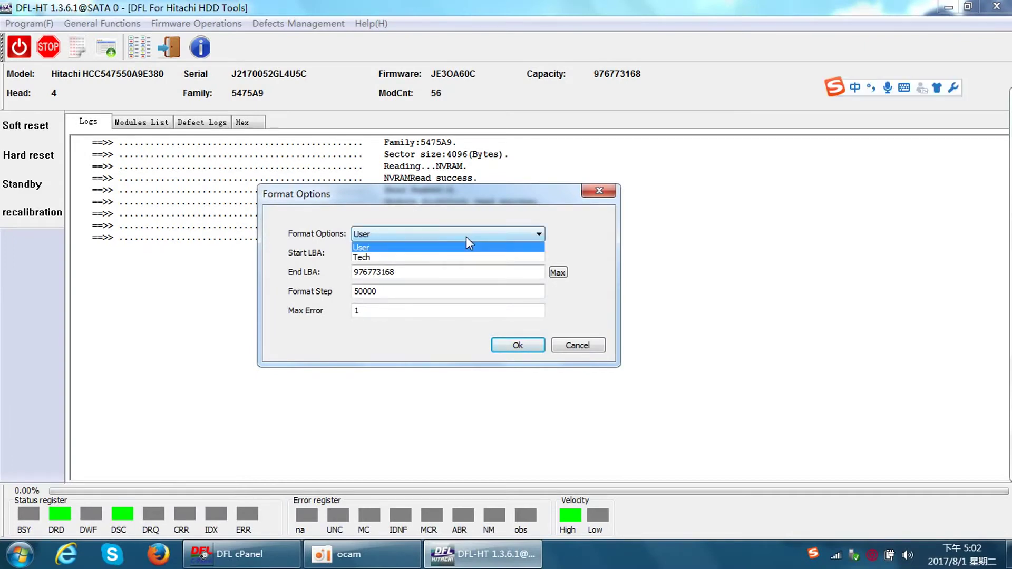
{"action": "left_click", "coordinate": [384, 249]}
{"action": "left_click", "coordinate": [393, 234]}
{"action": "left_click", "coordinate": [398, 257]}
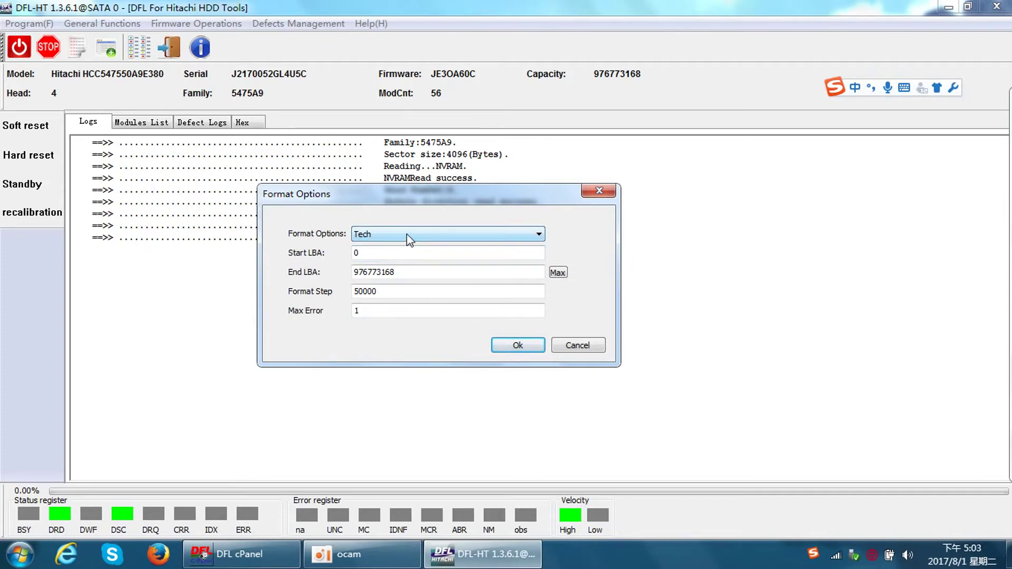
{"action": "left_click", "coordinate": [527, 346]}
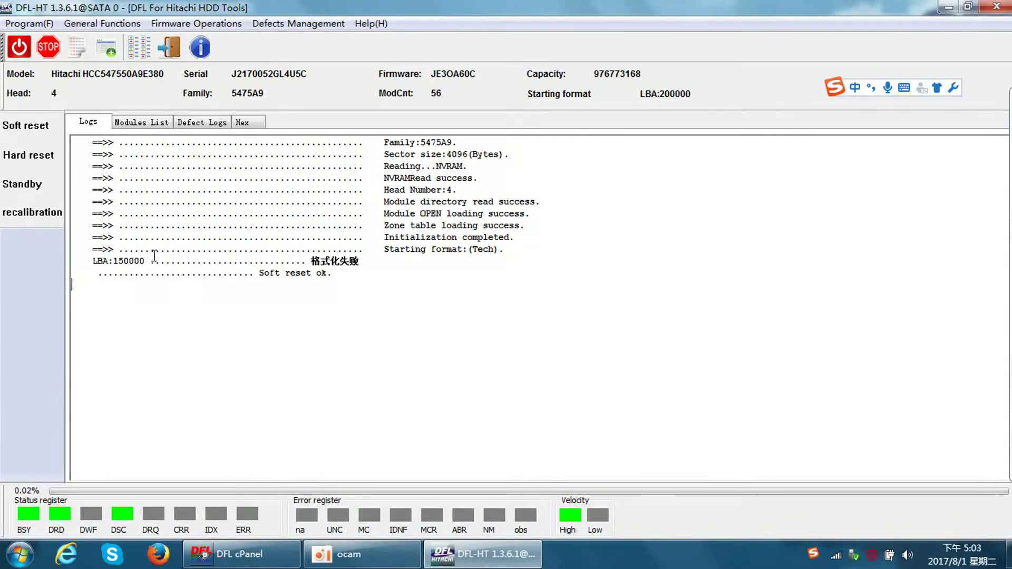
{"action": "left_click", "coordinate": [49, 47]}
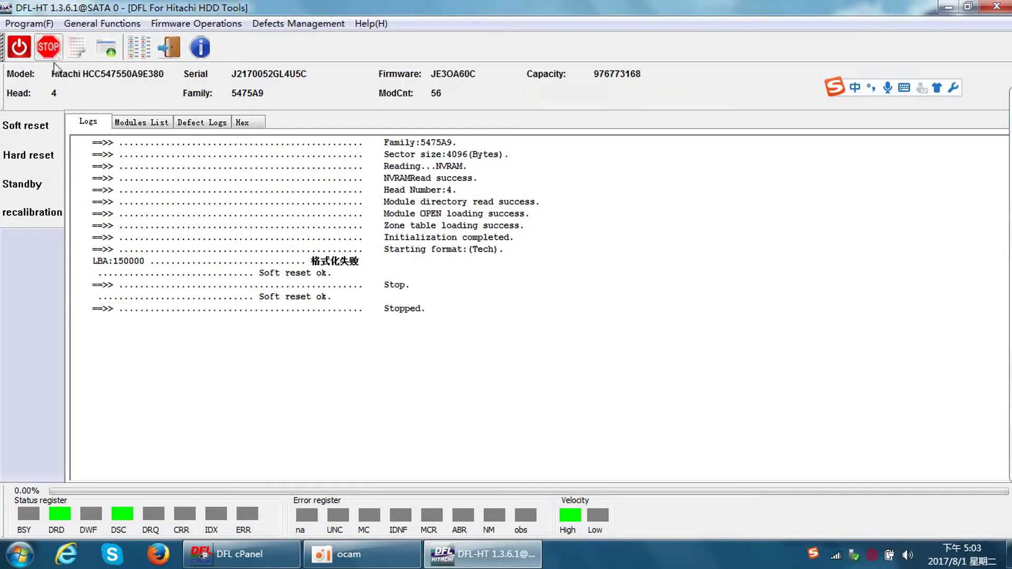
{"action": "left_click", "coordinate": [363, 274]}
- View the drive's SMART attributes and reset the SMART data
{"action": "left_click", "coordinate": [128, 23]}
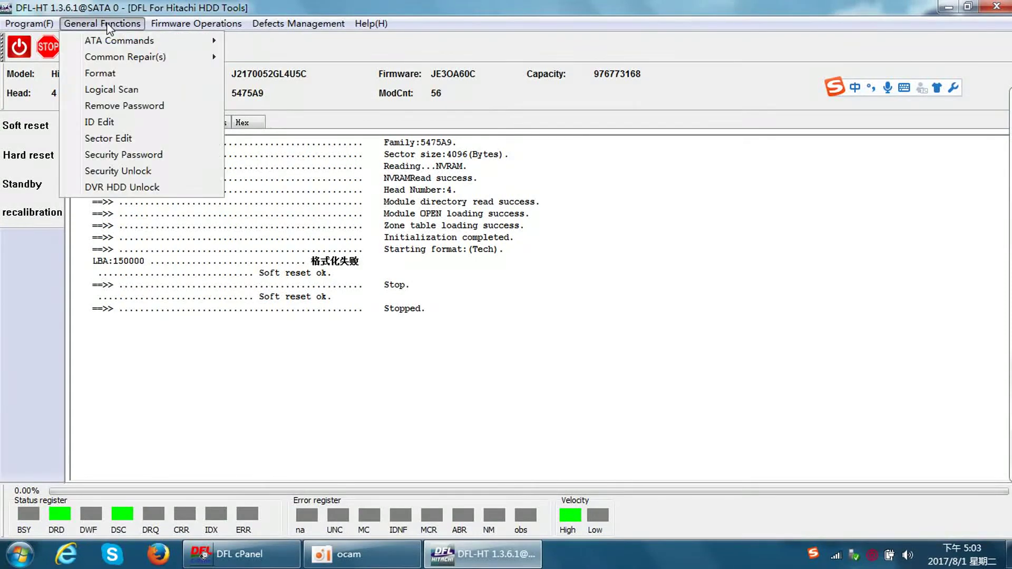
{"action": "mouse_move", "coordinate": [128, 59]}
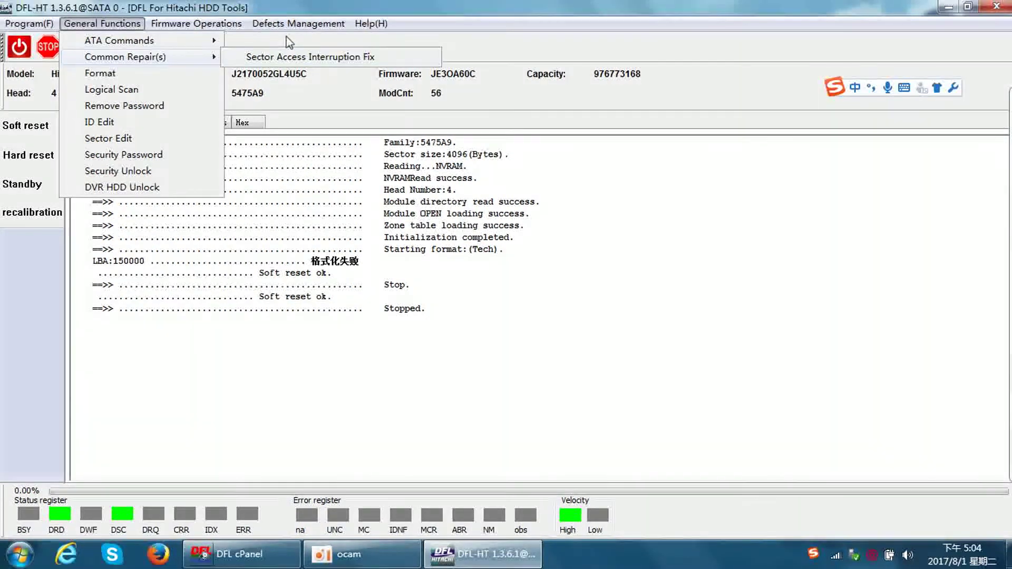
{"action": "mouse_move", "coordinate": [284, 25]}
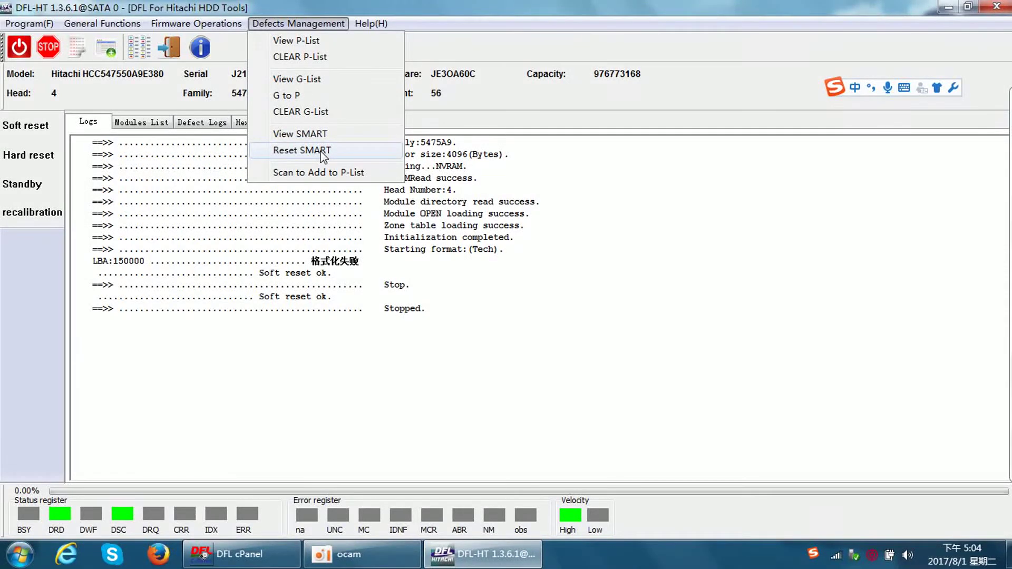
{"action": "left_click", "coordinate": [315, 134]}
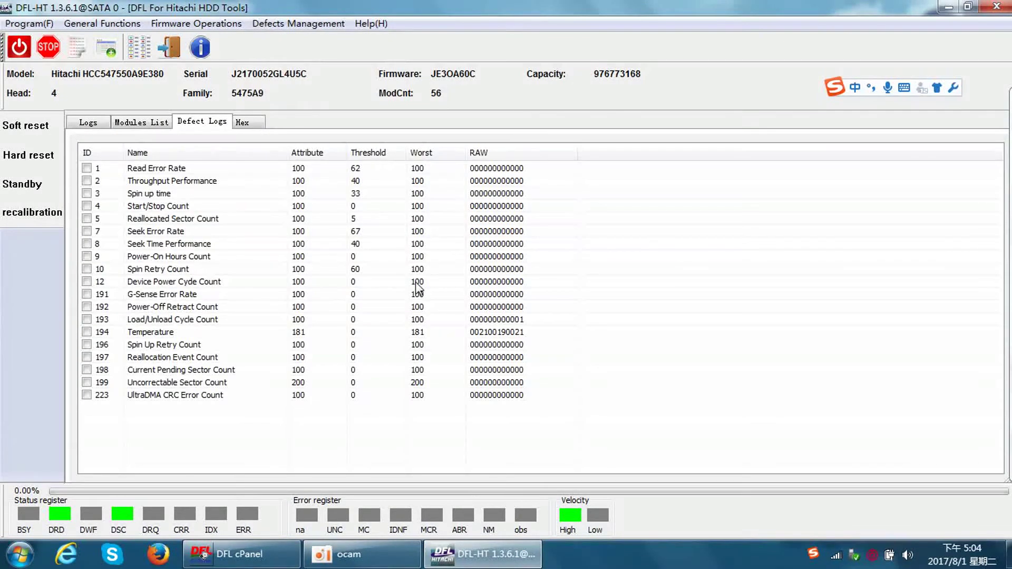
{"action": "left_click", "coordinate": [315, 25]}
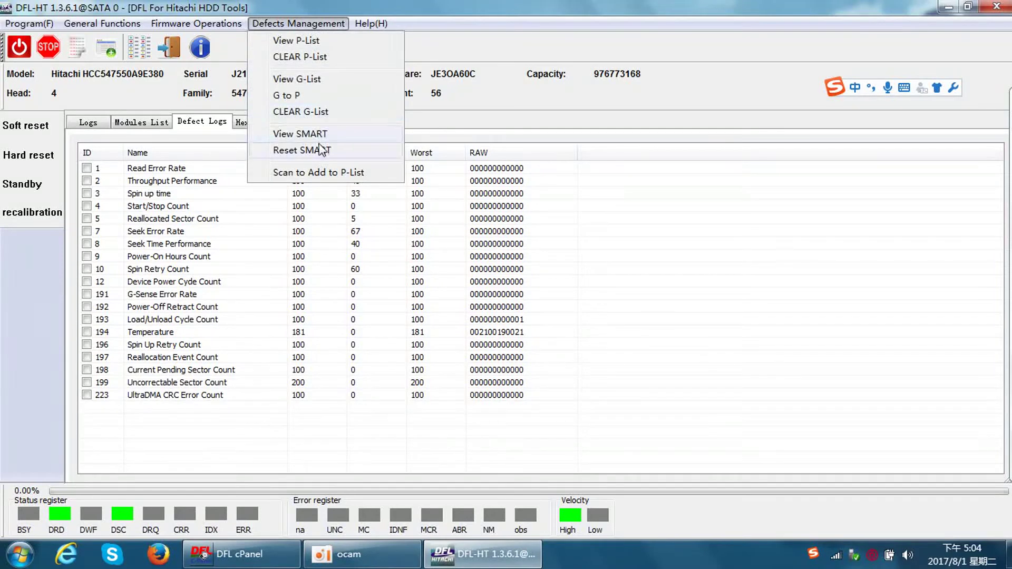
{"action": "left_click", "coordinate": [322, 151]}
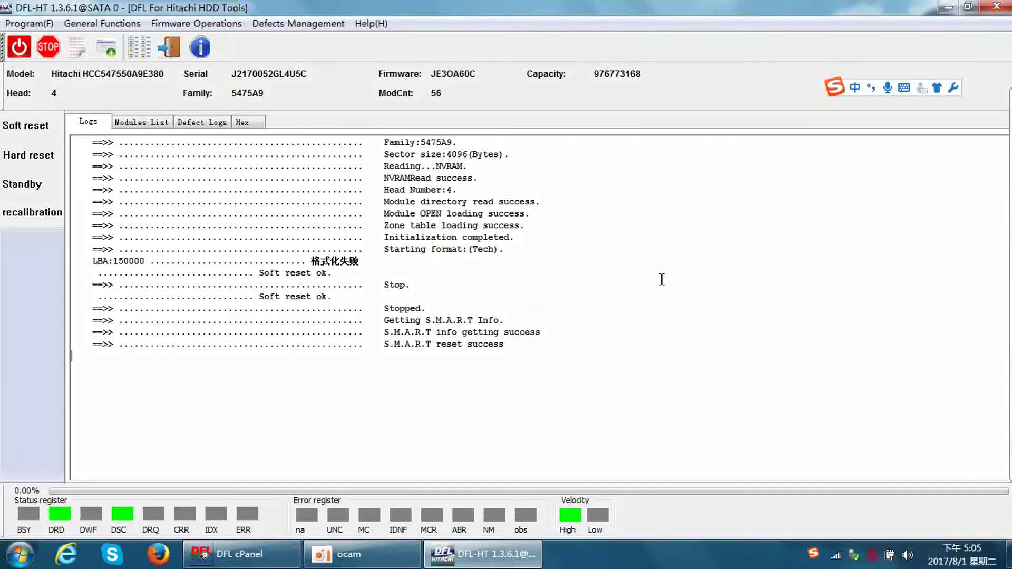
- View the G-List entries and transfer them to the P-List with G to P
{"action": "left_click", "coordinate": [299, 23]}
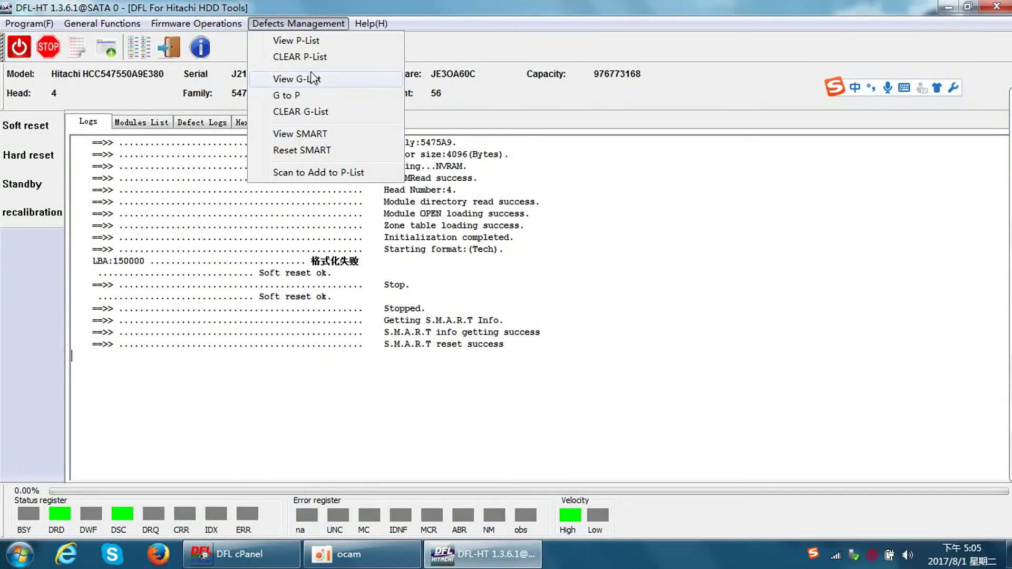
{"action": "left_click", "coordinate": [299, 79]}
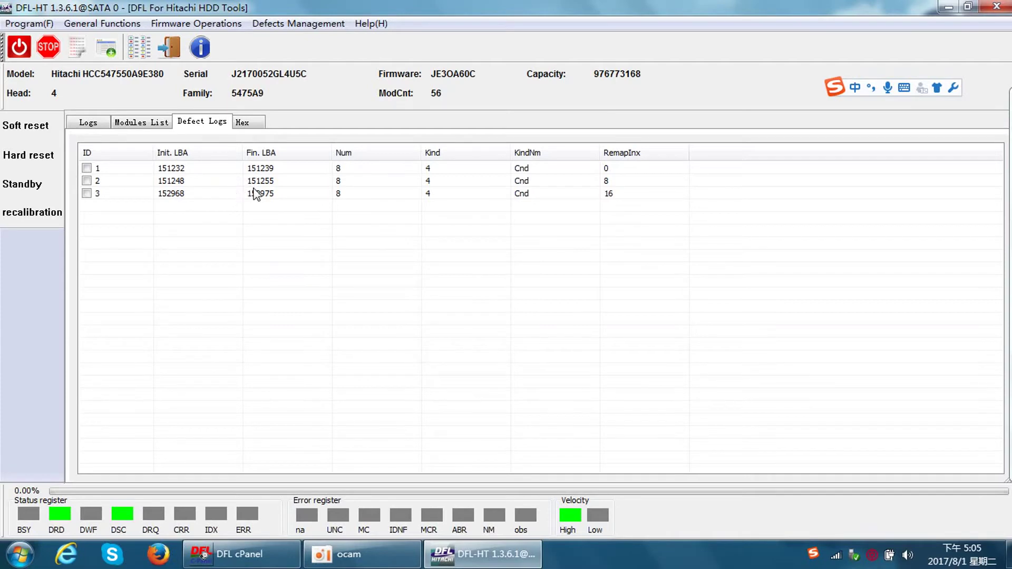
{"action": "left_click", "coordinate": [299, 24]}
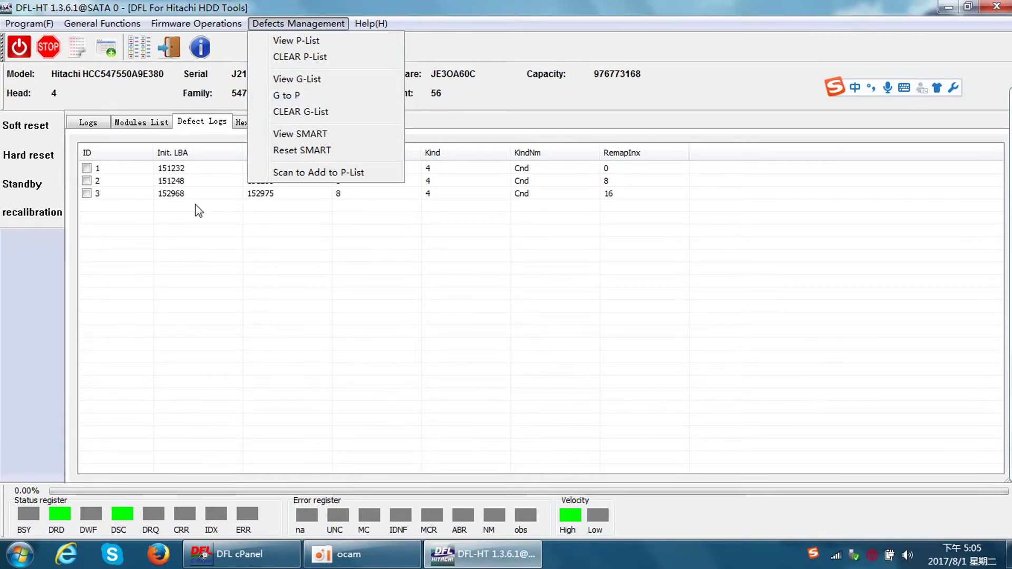
{"action": "left_click", "coordinate": [305, 96]}
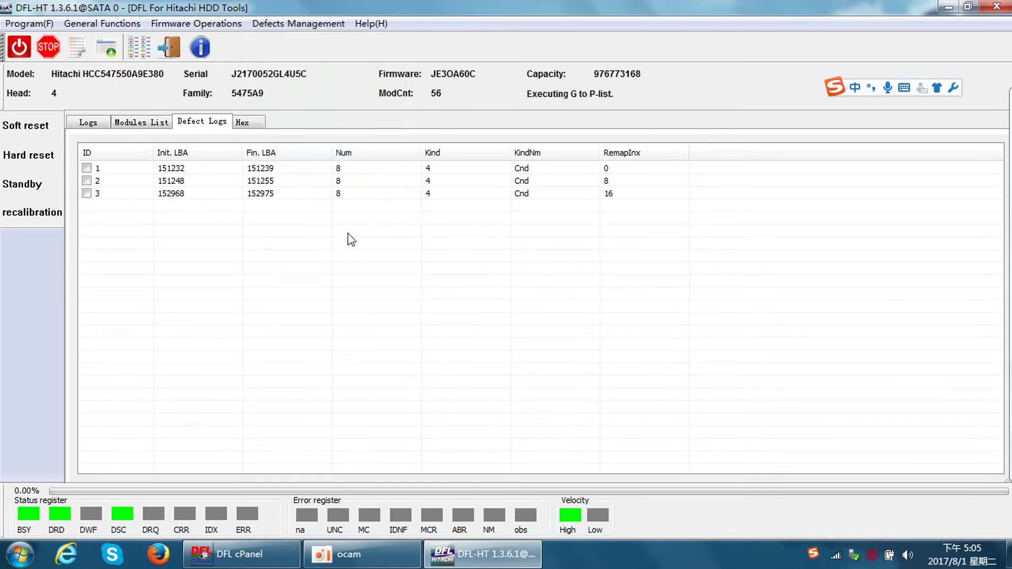
- Check the log for the outcome of the G to P transfer and view the G-List again
{"action": "left_click", "coordinate": [89, 123]}
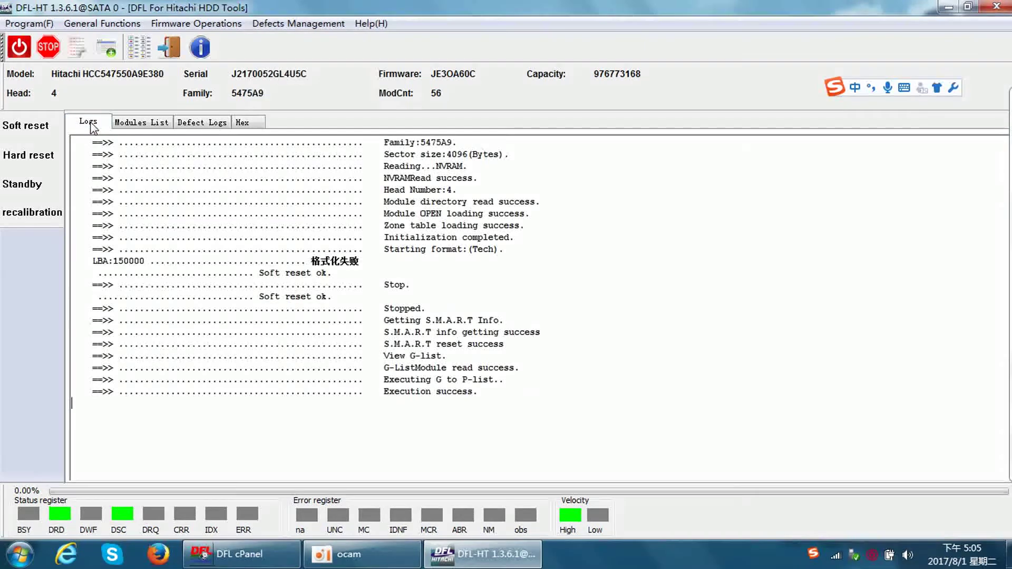
{"action": "left_click_drag", "start_coordinate": [501, 396], "coordinate": [435, 396]}
{"action": "left_click", "coordinate": [505, 380]}
{"action": "left_click", "coordinate": [299, 24]}
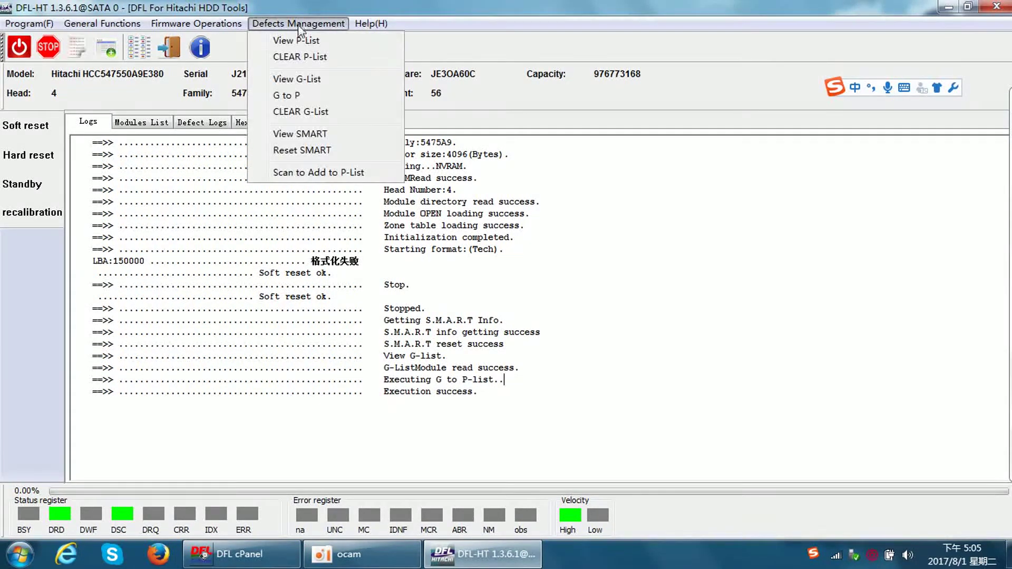
{"action": "left_click", "coordinate": [304, 80]}
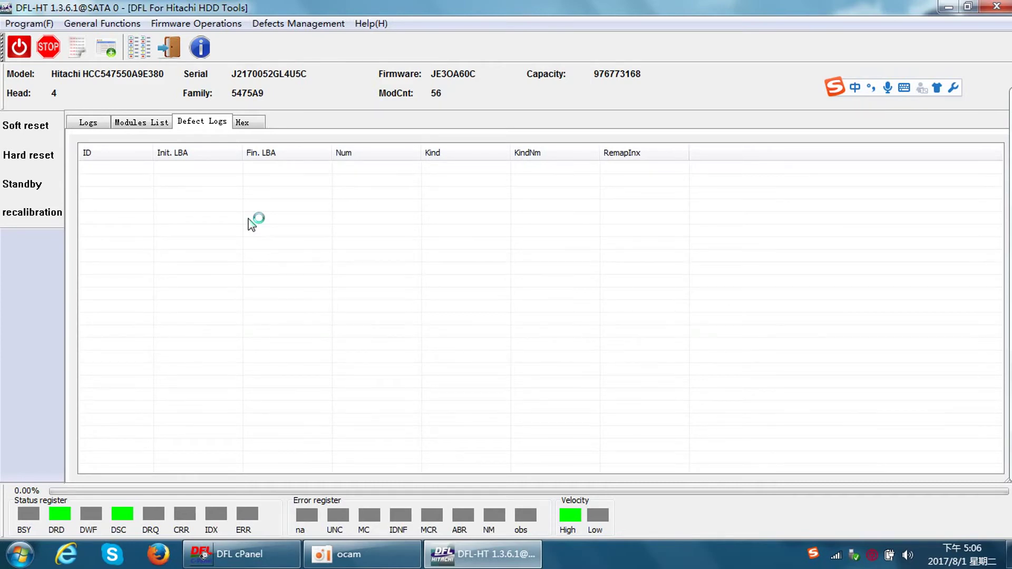
{"action": "left_click", "coordinate": [293, 24]}
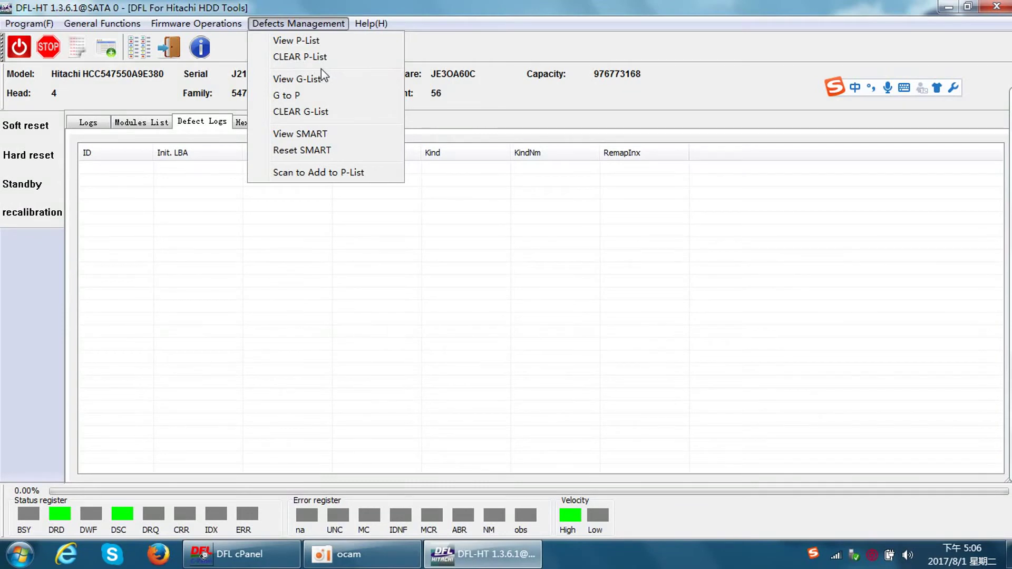
{"action": "left_click", "coordinate": [227, 48]}
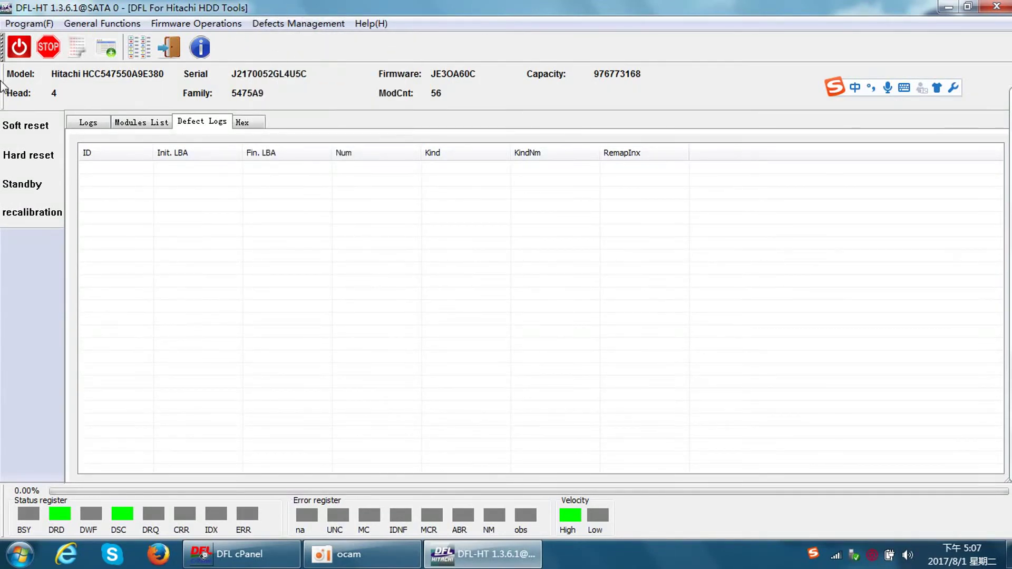
{"action": "left_click", "coordinate": [314, 23]}
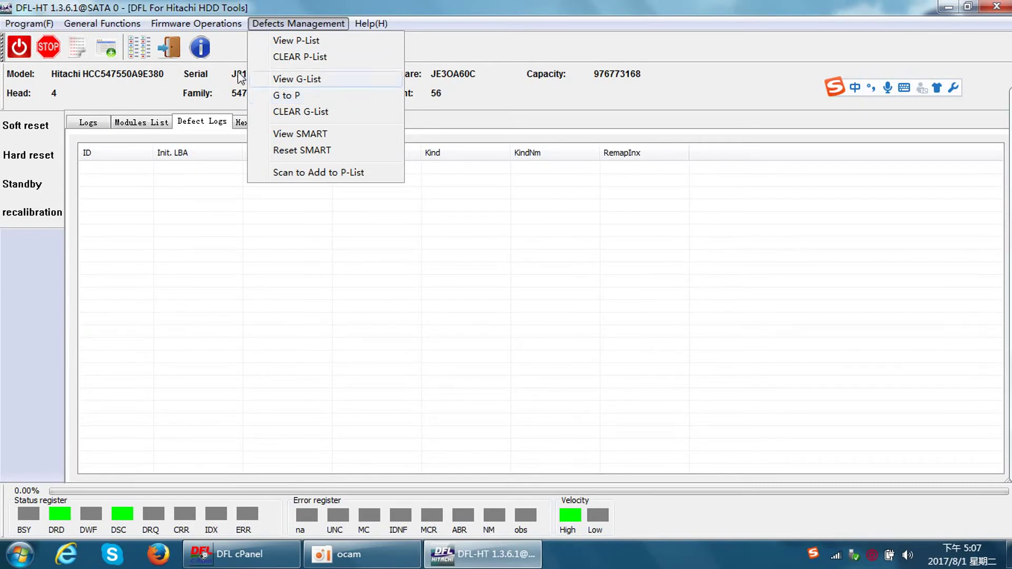
- Run a Head Test on the drive and check the read status of each head in the log
{"action": "left_click", "coordinate": [228, 58]}
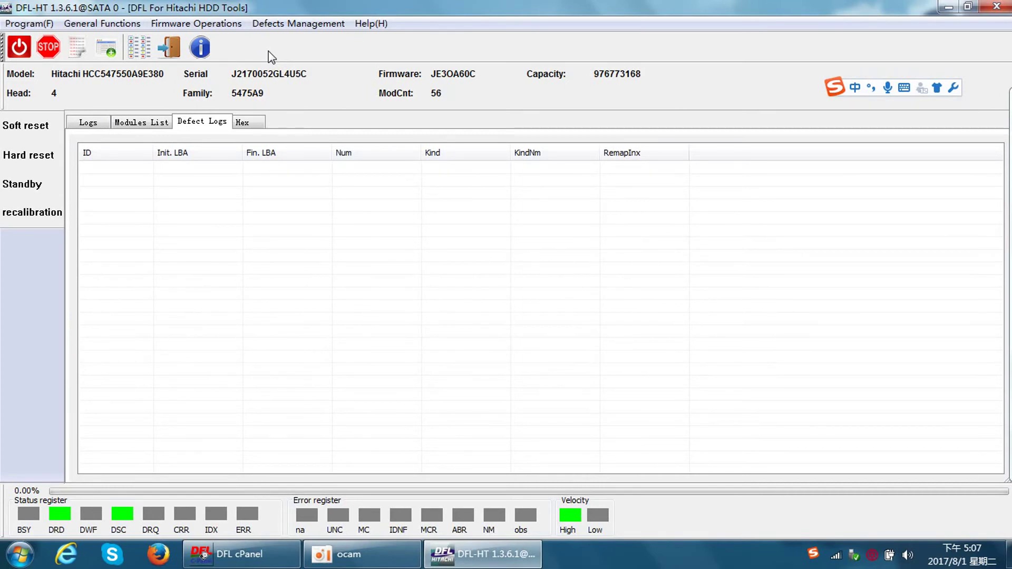
{"action": "left_click", "coordinate": [121, 24]}
{"action": "mouse_move", "coordinate": [191, 19]}
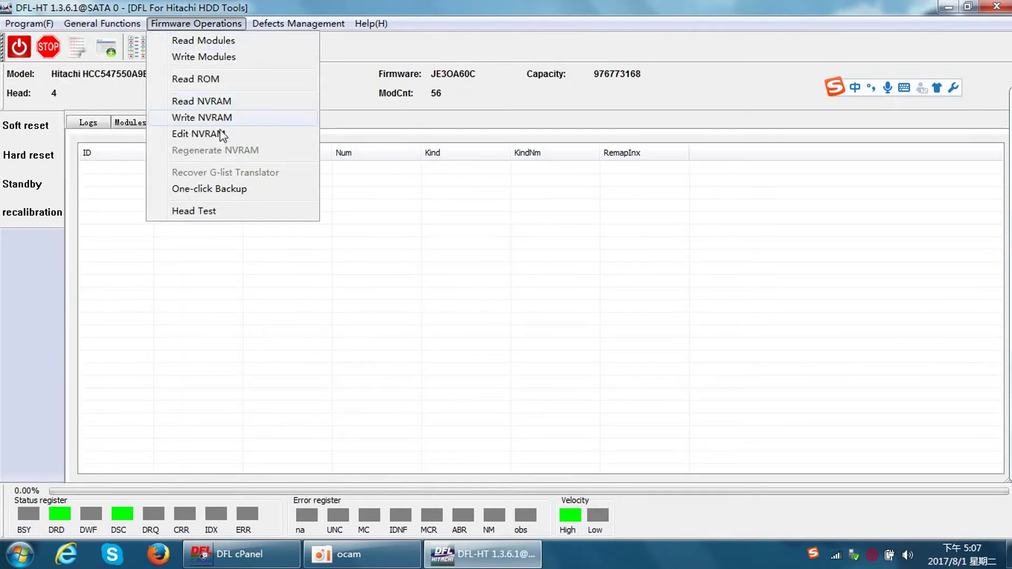
{"action": "left_click", "coordinate": [211, 210]}
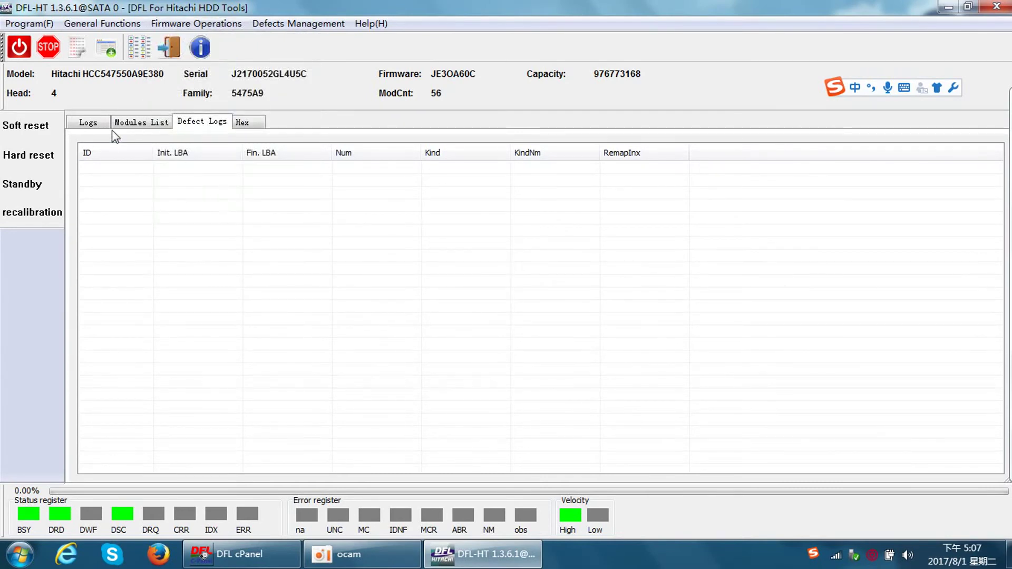
{"action": "left_click", "coordinate": [96, 127]}
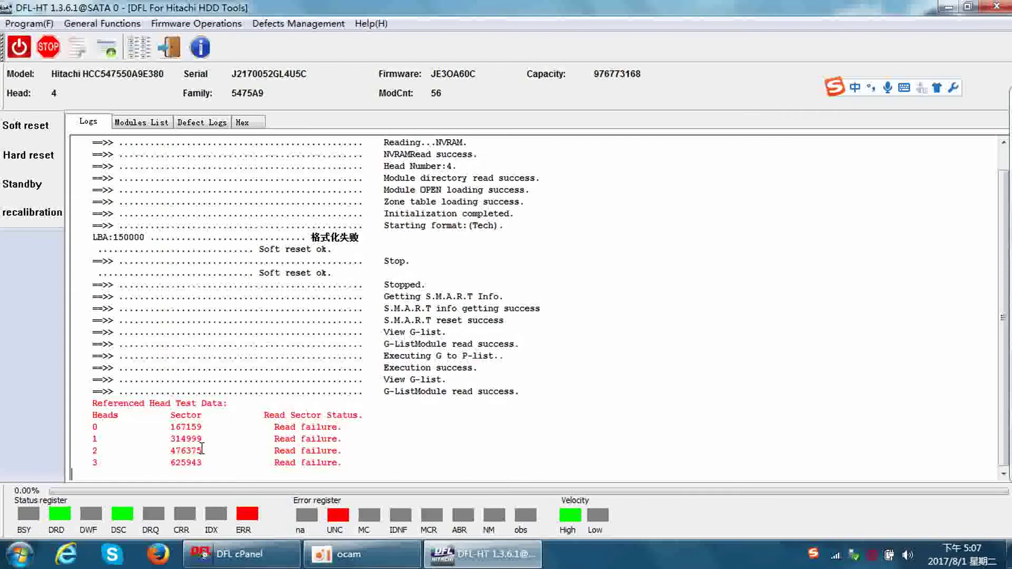
{"action": "left_click", "coordinate": [226, 447]}
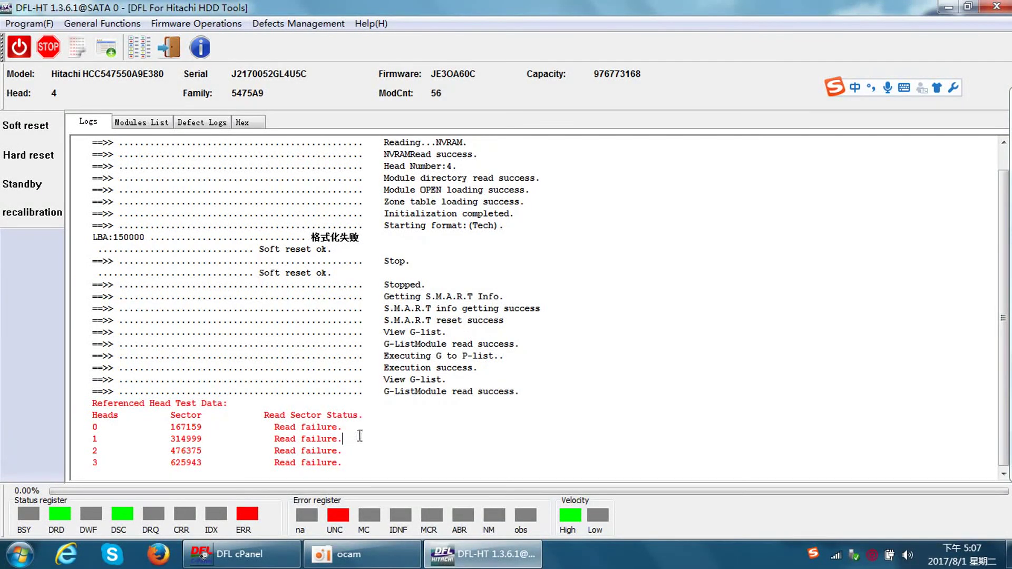
- Exit to the general menu and reload the drive with resources from HDD, continuing with the existing 5475A9 work directory
{"action": "left_click", "coordinate": [170, 50]}
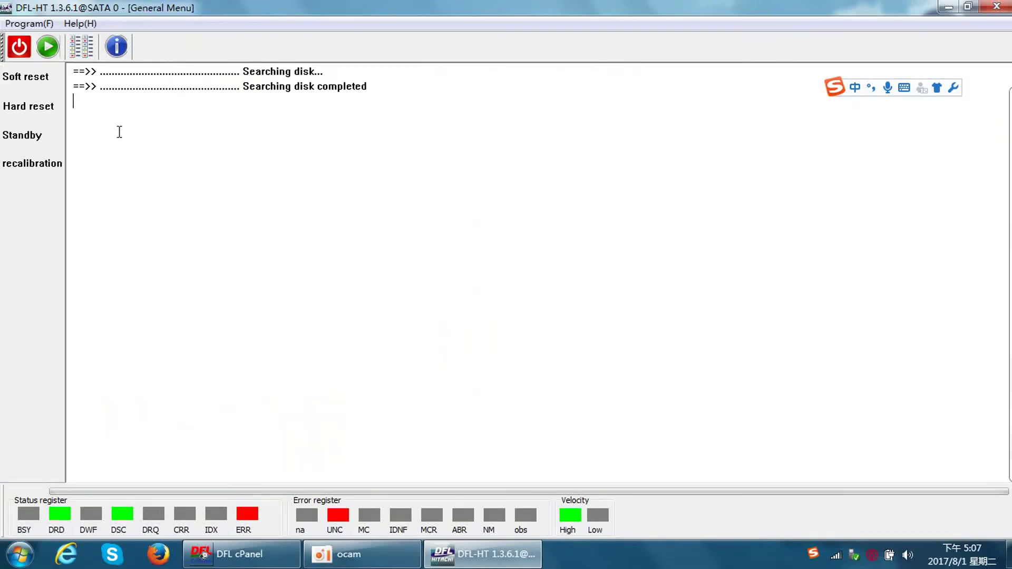
{"action": "left_click", "coordinate": [48, 49]}
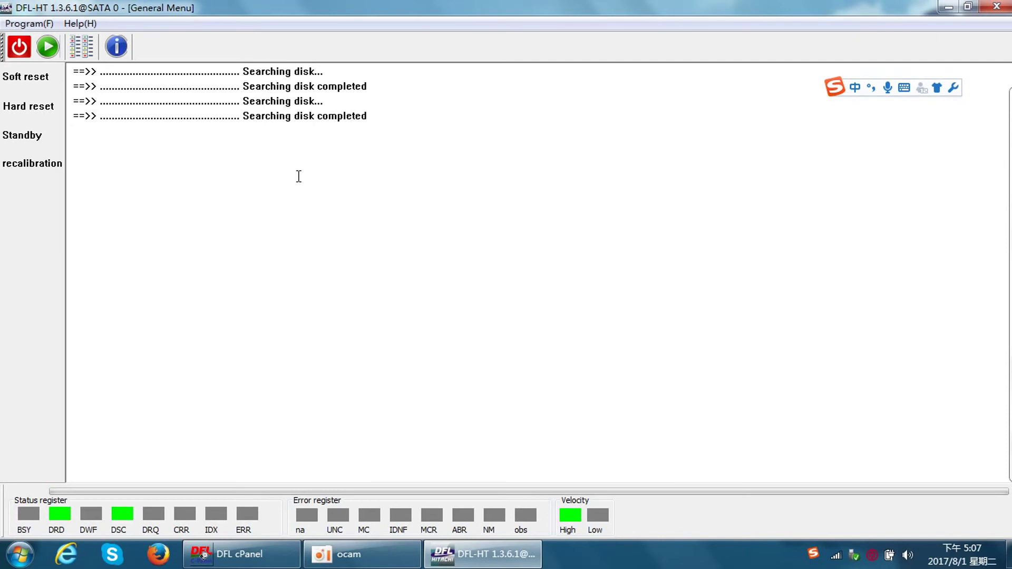
{"action": "left_click", "coordinate": [47, 51]}
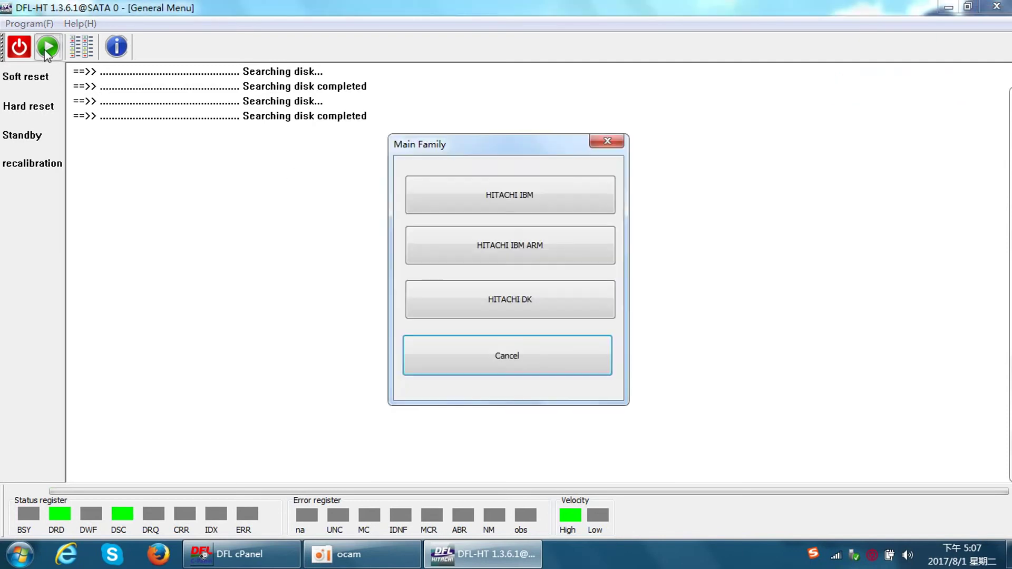
{"action": "left_click", "coordinate": [558, 312]}
{"action": "left_click", "coordinate": [498, 477]}
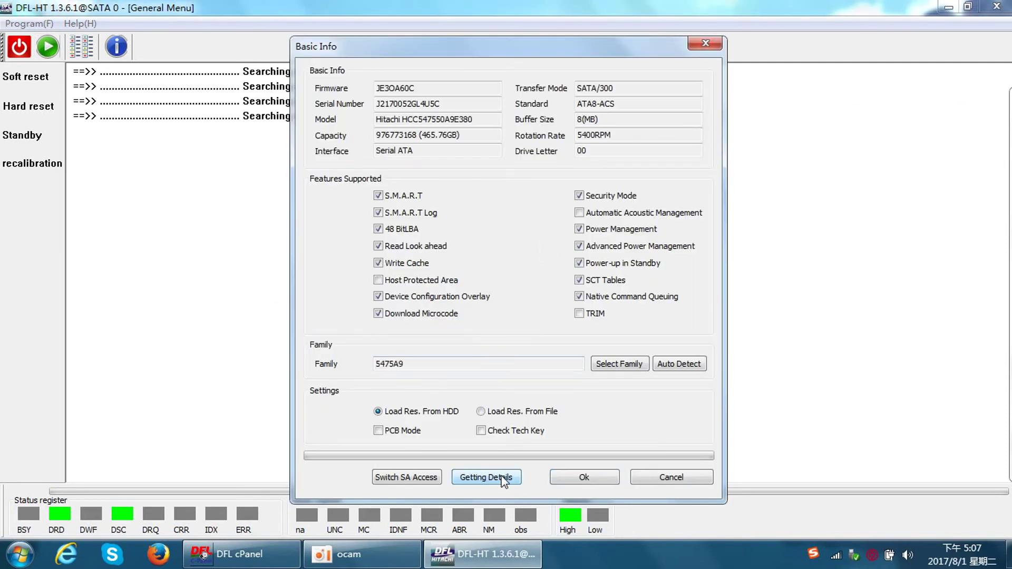
{"action": "left_click", "coordinate": [595, 477]}
{"action": "left_click", "coordinate": [640, 385]}
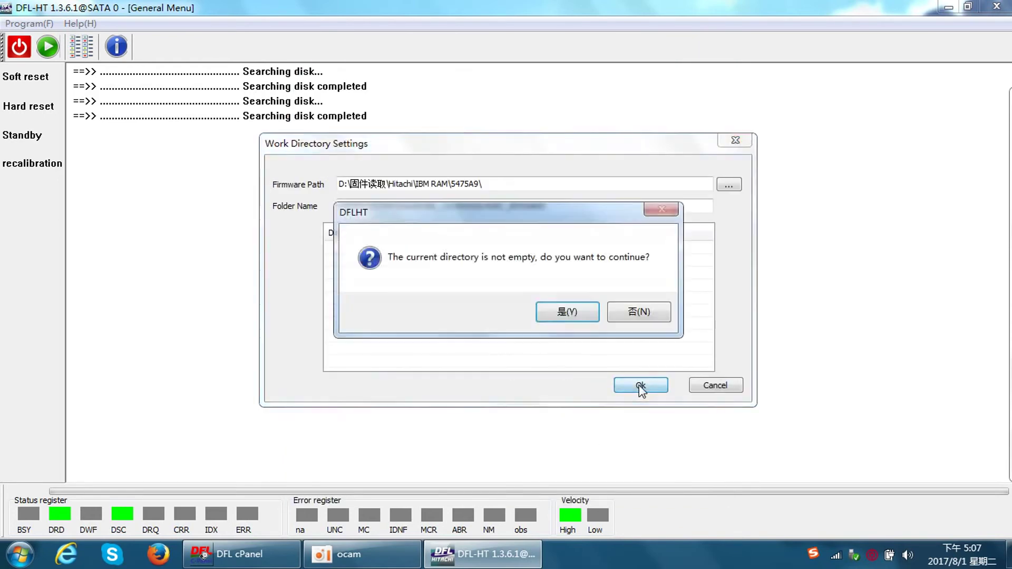
{"action": "left_click", "coordinate": [571, 314]}
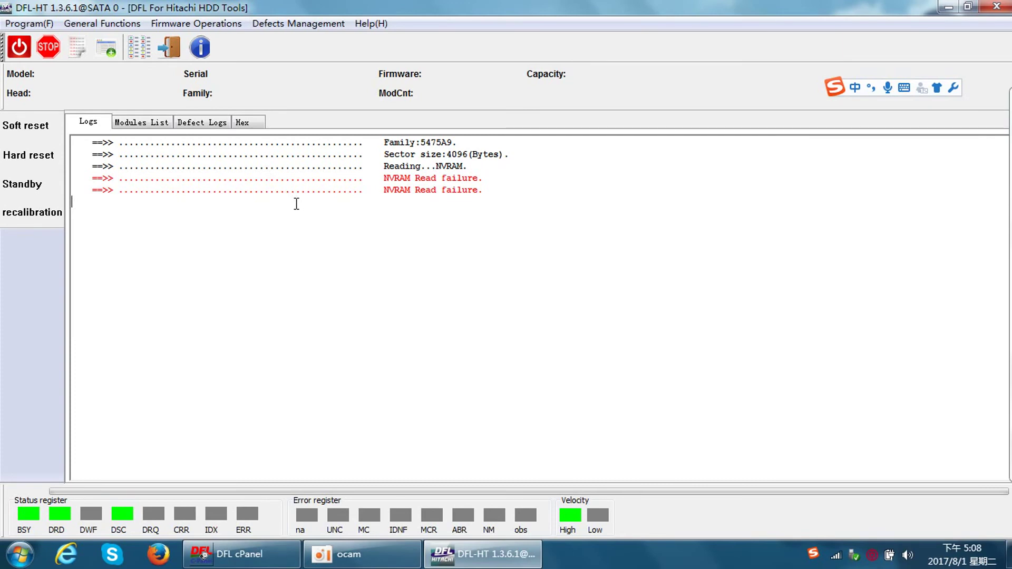
- Exit the session and reopen the drive under HITACHI IBM ARM, getting its details and accepting the non-empty 5475A9 work directory
{"action": "left_click", "coordinate": [169, 47]}
{"action": "left_click", "coordinate": [551, 310]}
{"action": "left_click", "coordinate": [398, 296]}
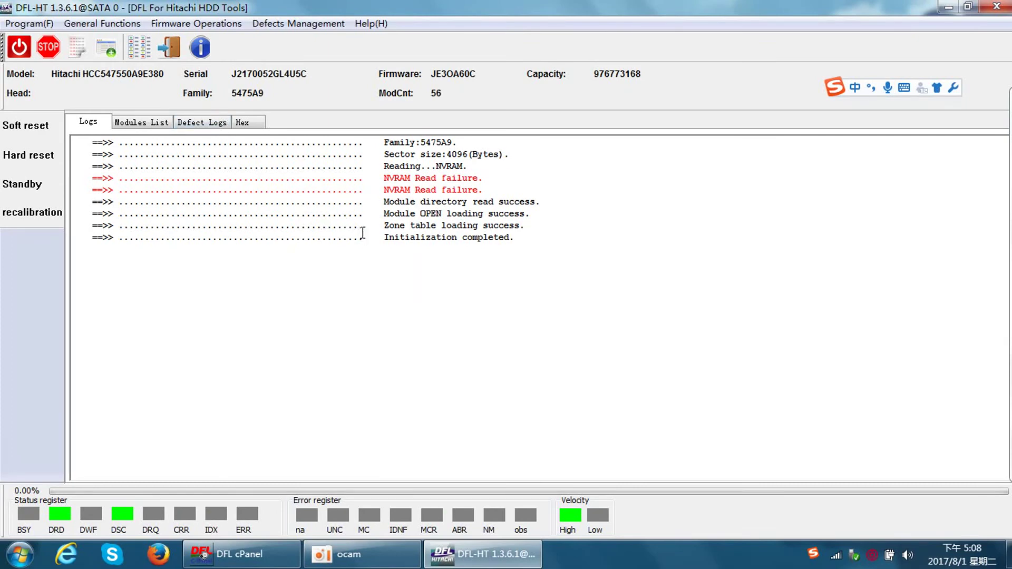
{"action": "left_click", "coordinate": [168, 48]}
{"action": "left_click", "coordinate": [501, 252]}
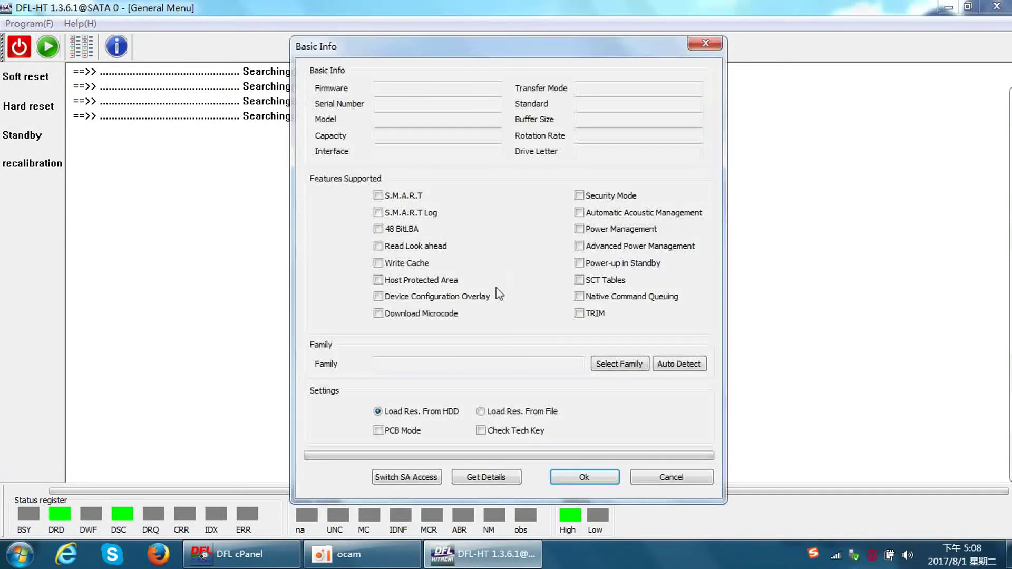
{"action": "left_click", "coordinate": [487, 478]}
{"action": "left_click", "coordinate": [614, 477]}
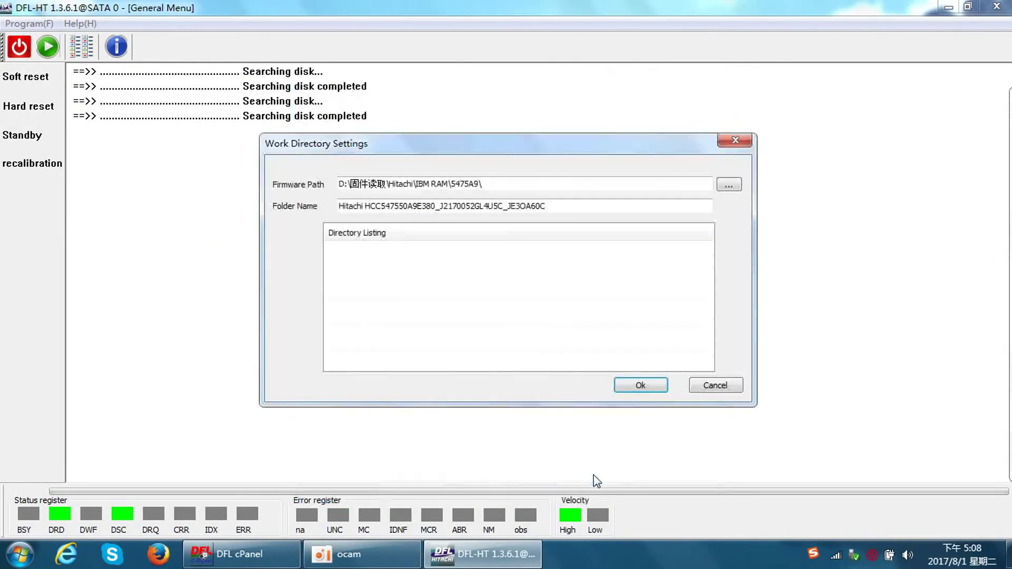
{"action": "left_click", "coordinate": [645, 387]}
{"action": "left_click", "coordinate": [584, 316]}
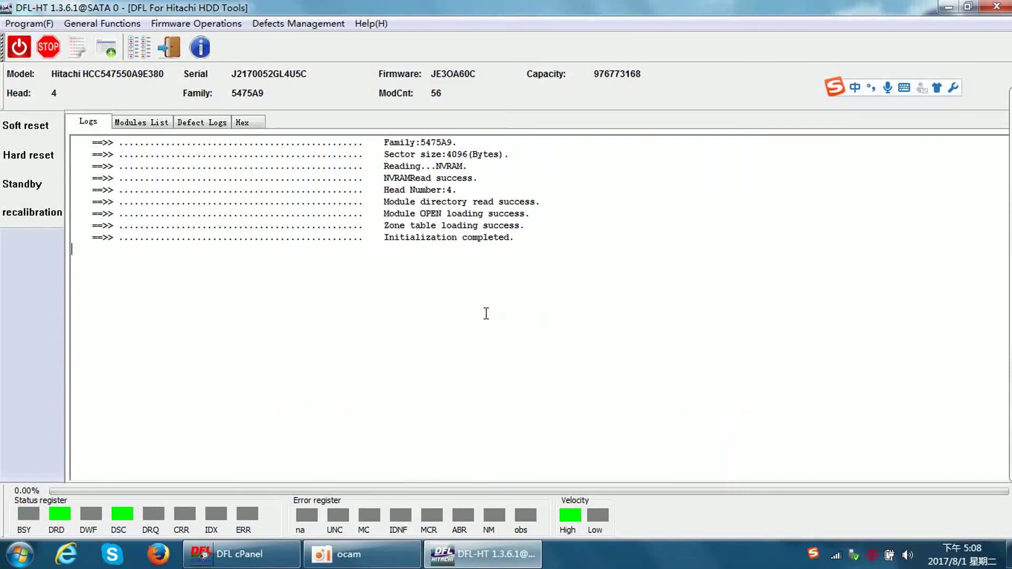
- Repeat the Head Test on the reloaded drive and view its firmware modules list
{"action": "left_click", "coordinate": [189, 22]}
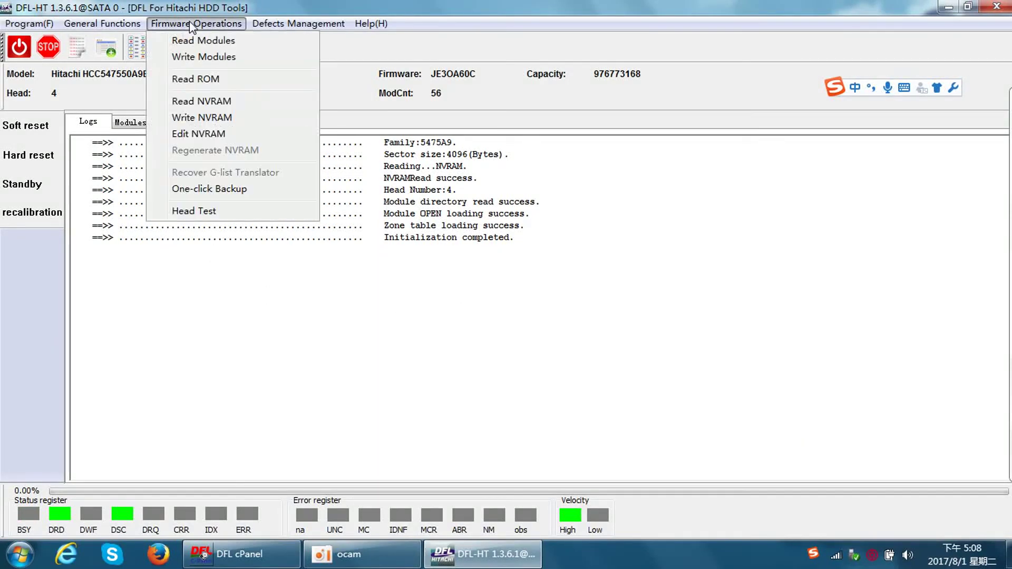
{"action": "left_click", "coordinate": [205, 210]}
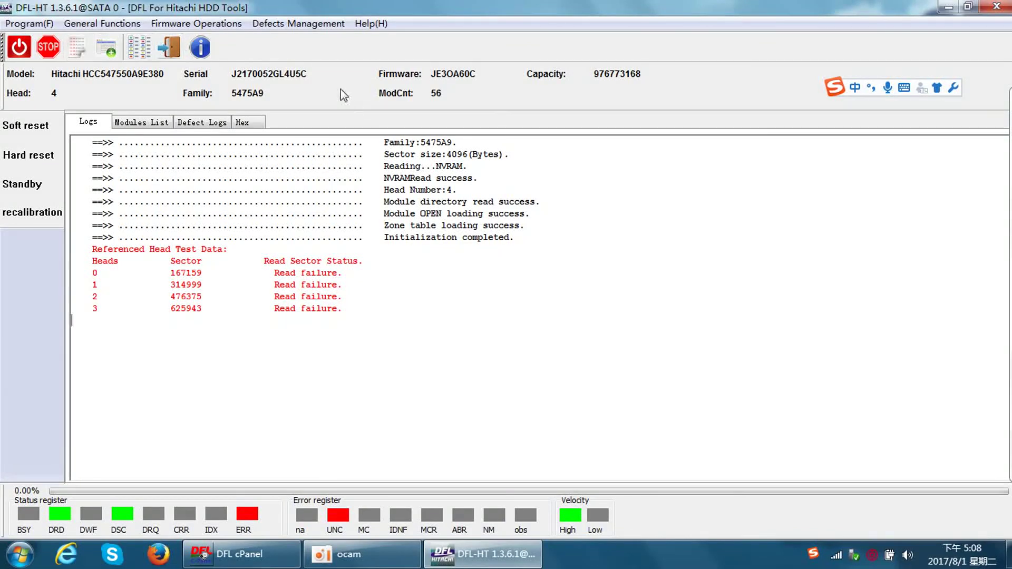
{"action": "left_click", "coordinate": [147, 123]}
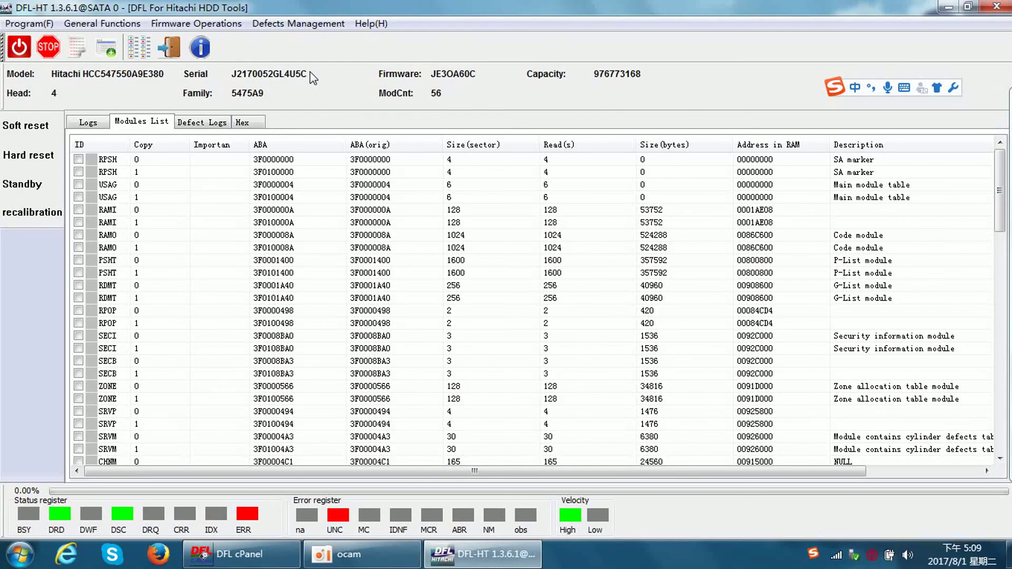
{"action": "left_click", "coordinate": [190, 23]}
{"action": "left_click", "coordinate": [343, 65]}
{"action": "key", "text": "ctrl+shift"}
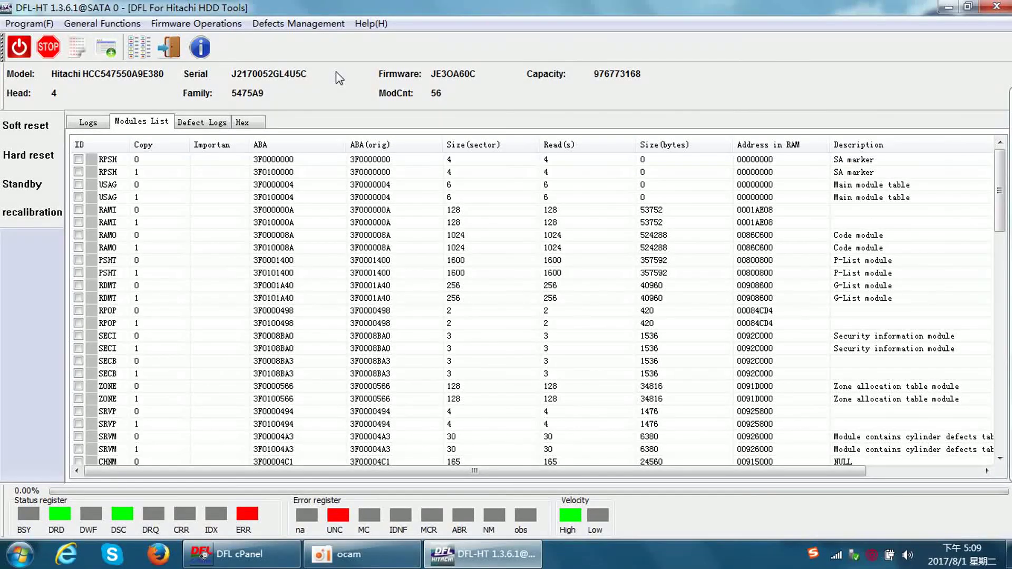